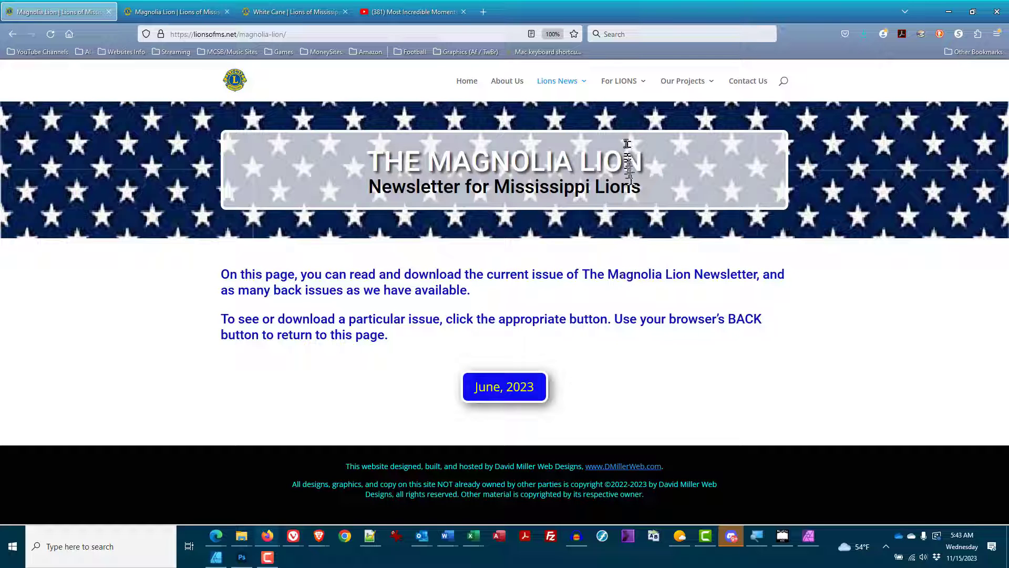
- Open the login form for Lions members and log in to the website with the saved credentials
mouse_move(621, 94)
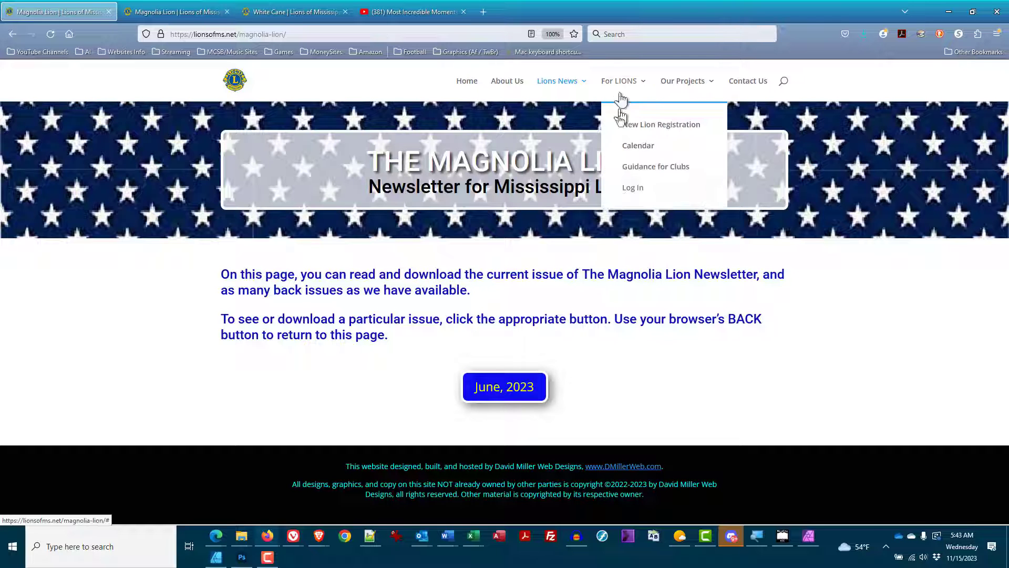
left_click(629, 189)
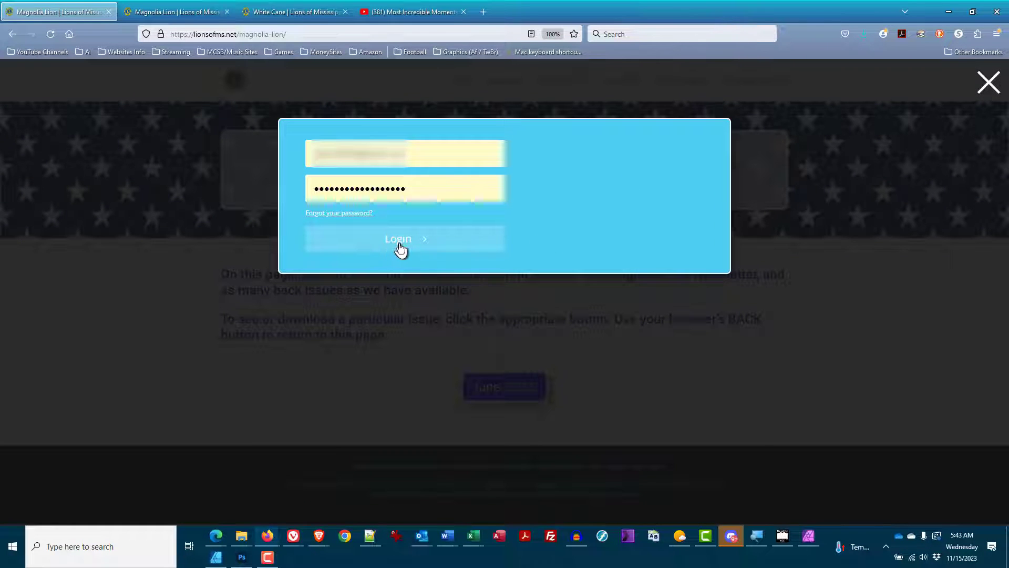
left_click(401, 246)
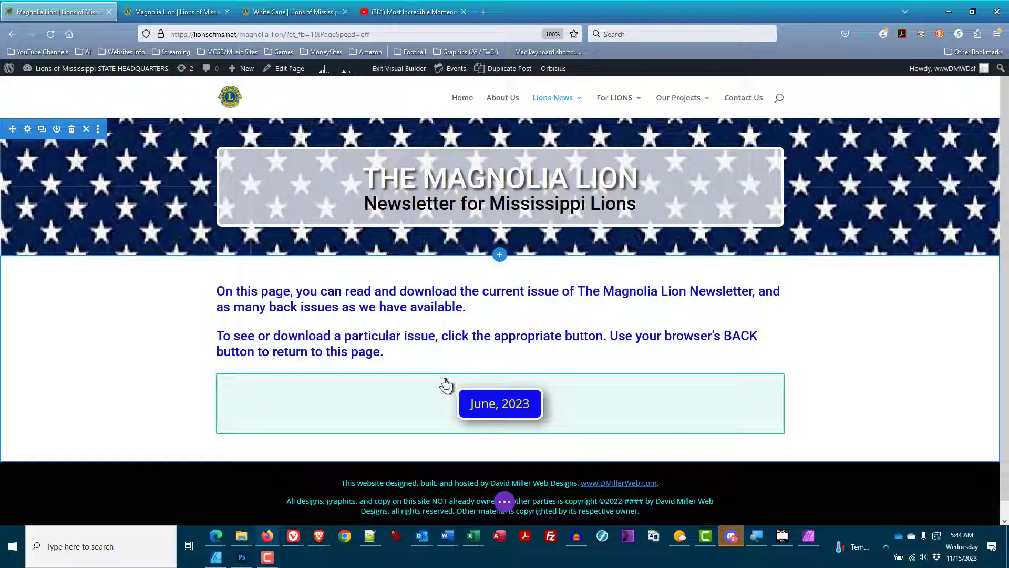
- Duplicate the "June, 2023" button module on the Magnolia Lion page
left_click(418, 402)
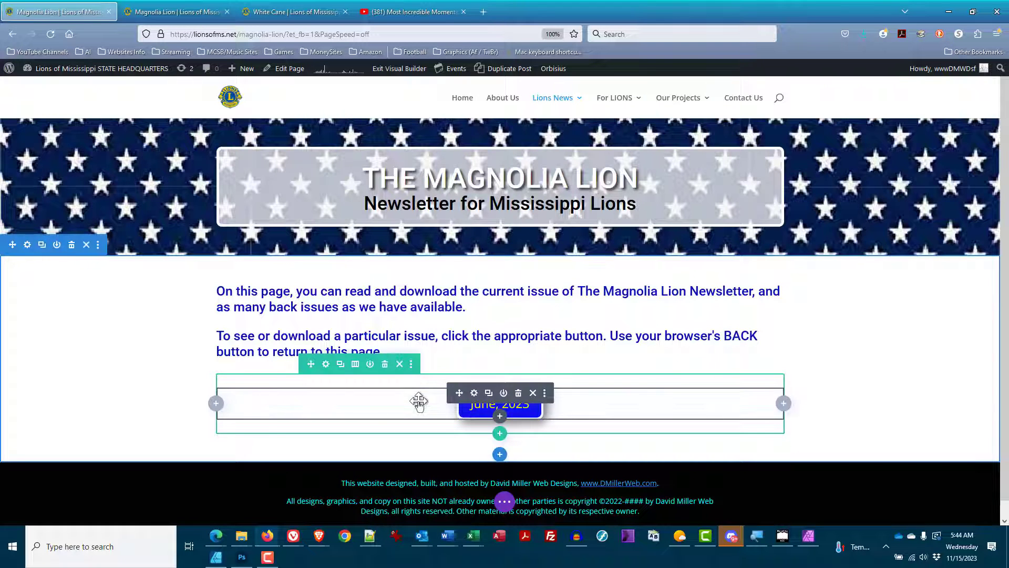
left_click(488, 394)
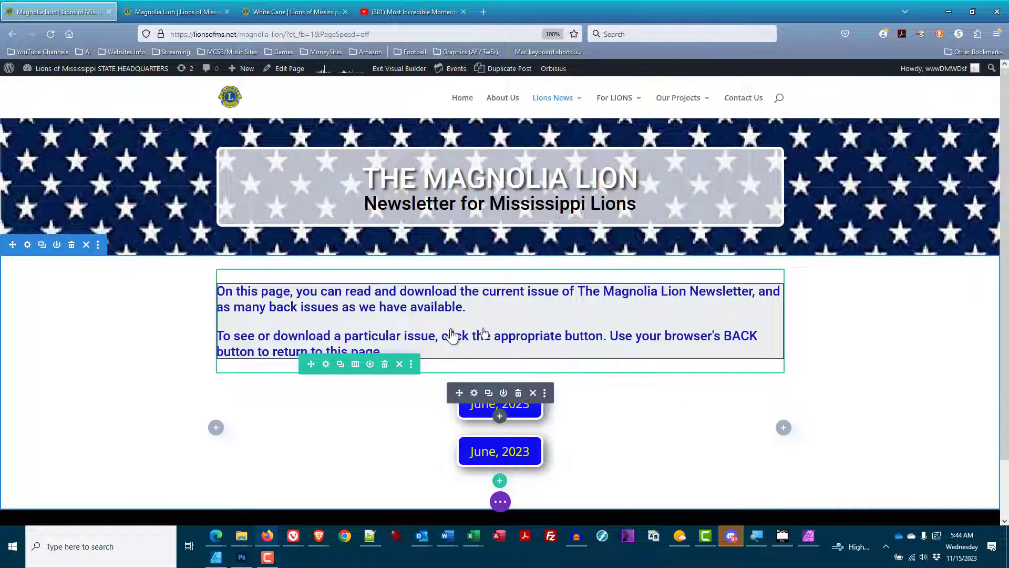
- Upload "magnolia lion oct 2023.pdf" from the PDFs to Post folder into the WordPress Media Library
key("ctrl+Tab")
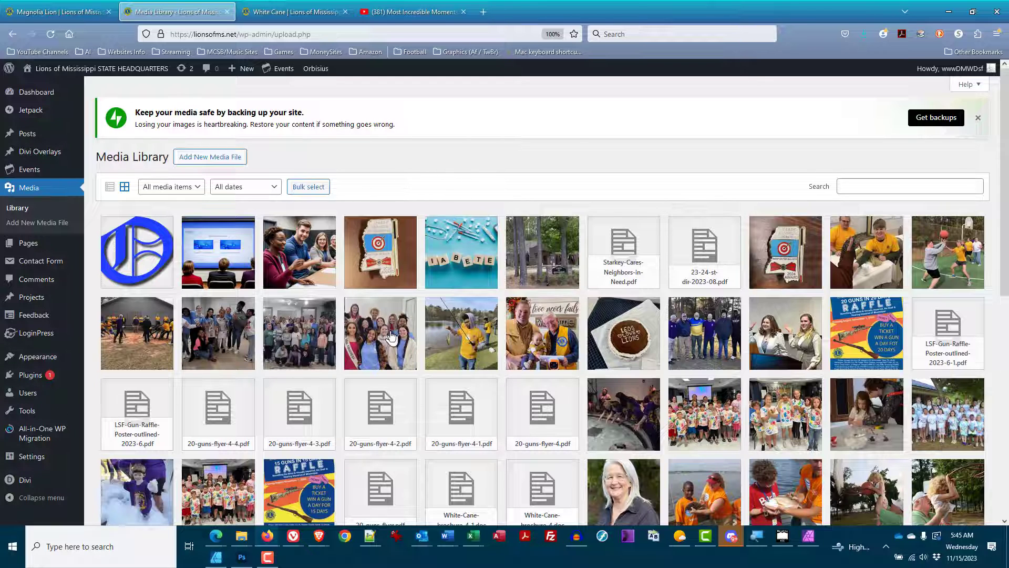
key("alt+Tab")
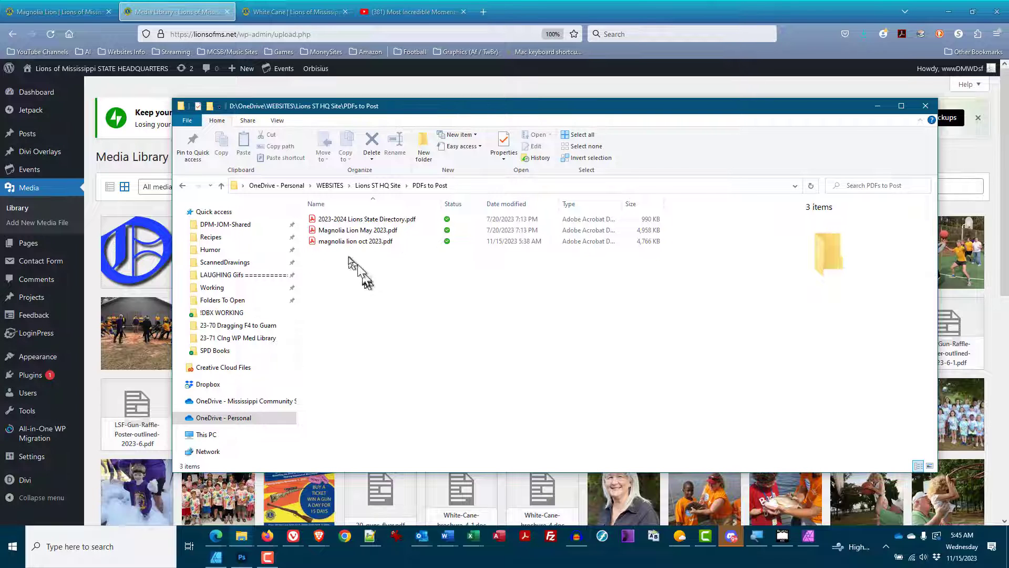
left_click(340, 242)
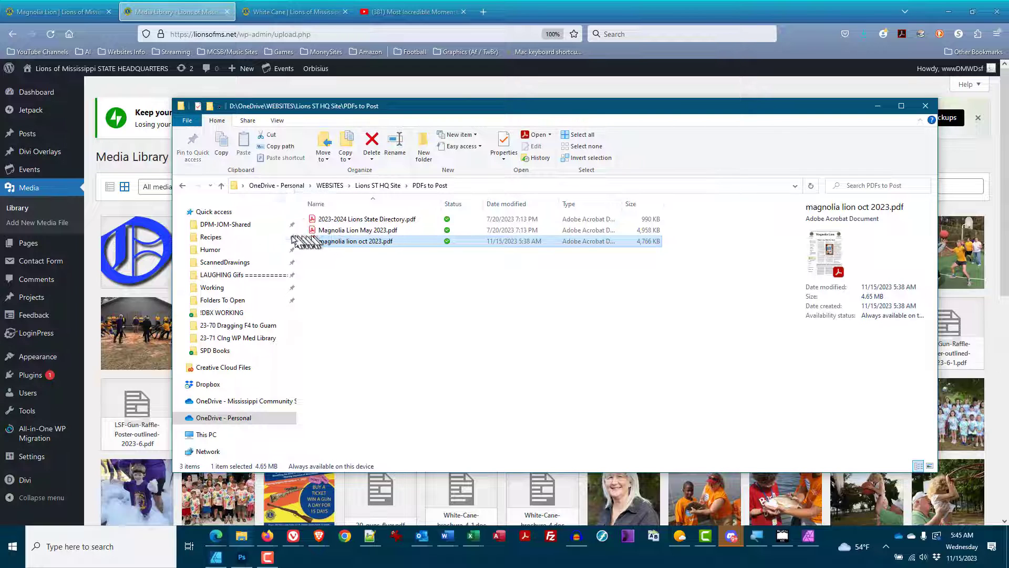
left_click_drag(308, 242, 144, 253)
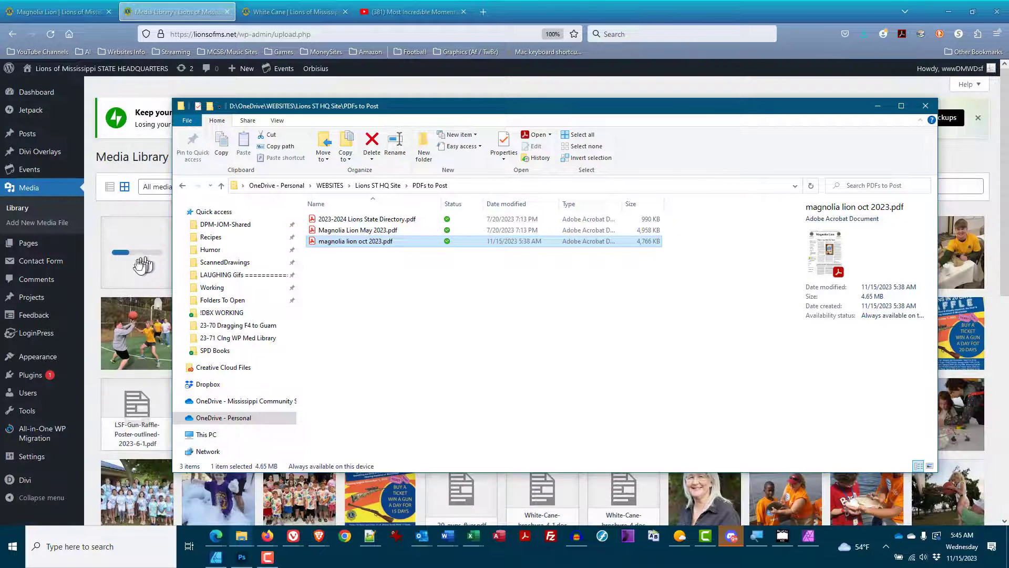
left_click(97, 282)
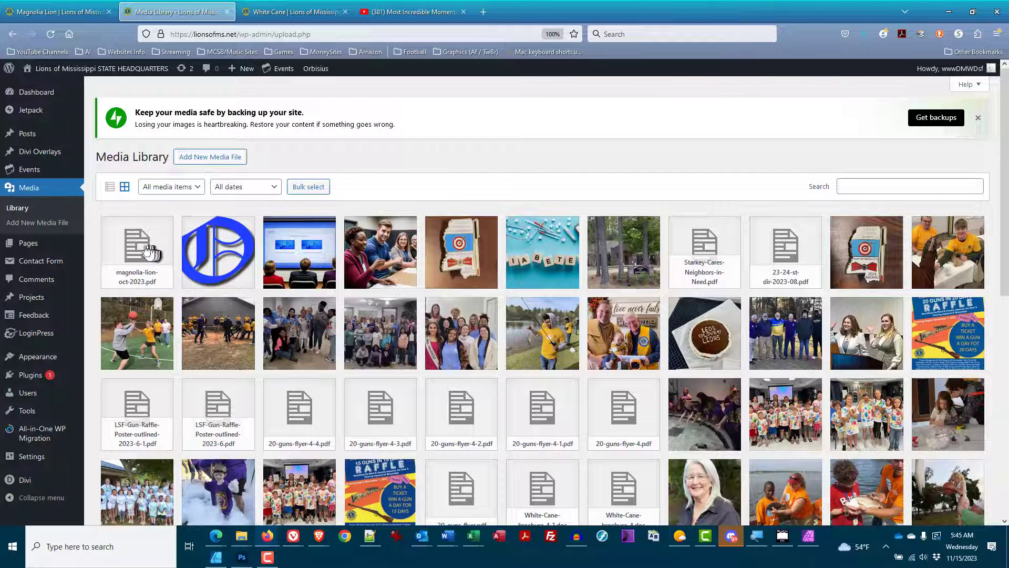
- Copy the file URL of magnolia-lion-oct-2023.pdf from its attachment details and close them
left_click(139, 251)
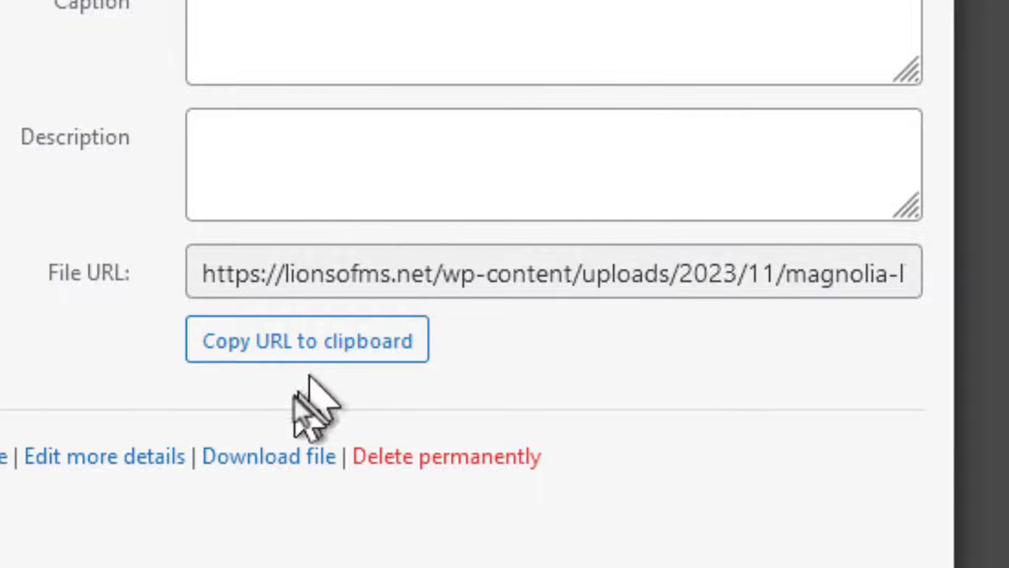
left_click(314, 347)
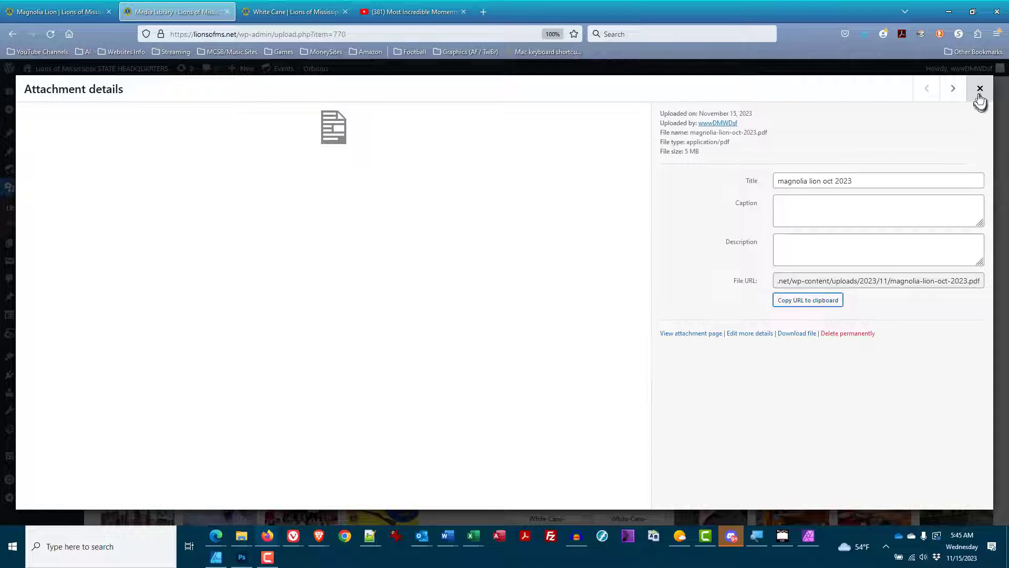
left_click(980, 90)
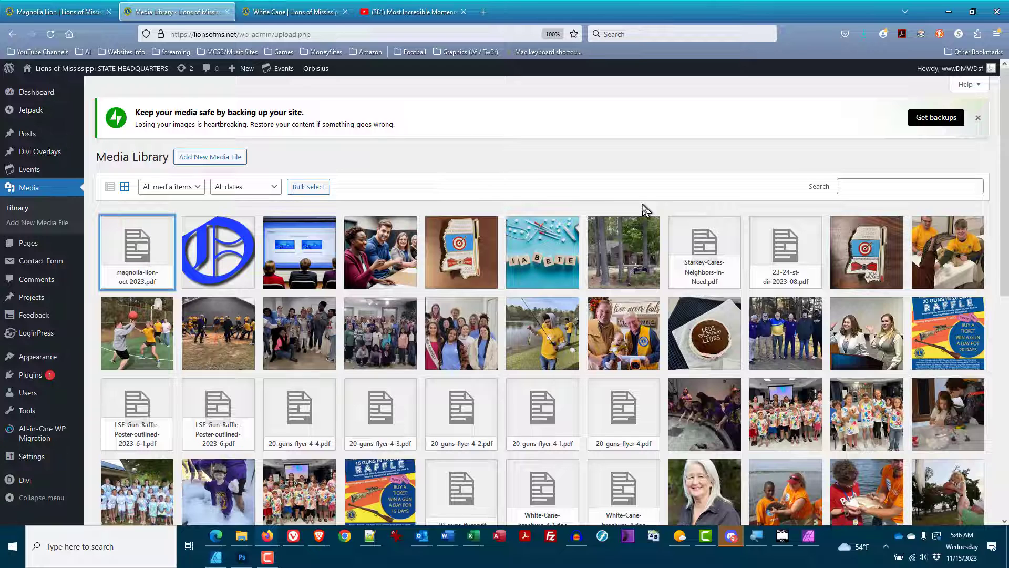
- Change the text of the upper "June, 2023" button on the Magnolia Lion page to "October, 2023"
key("ctrl+shift+Tab")
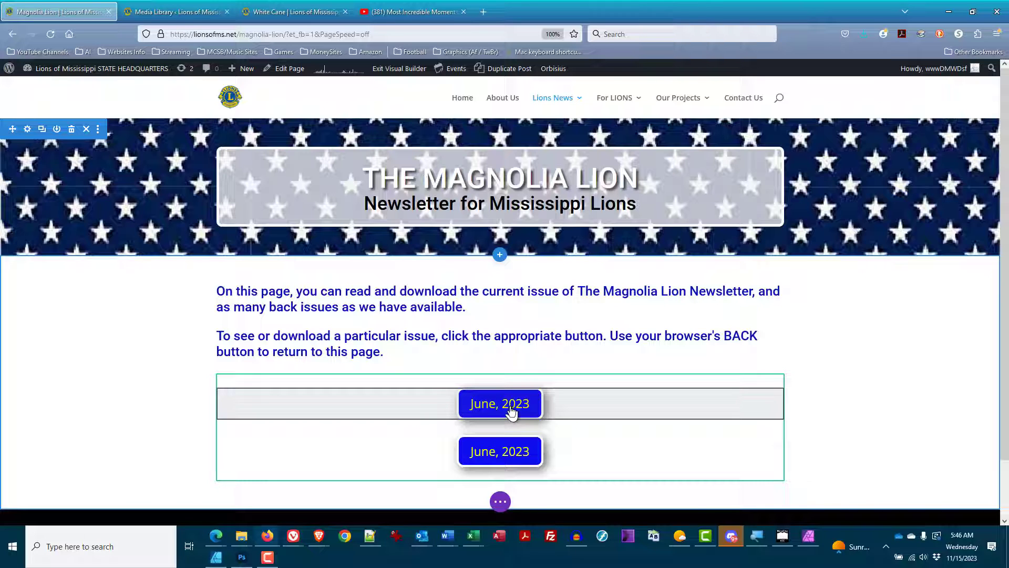
mouse_move(511, 411)
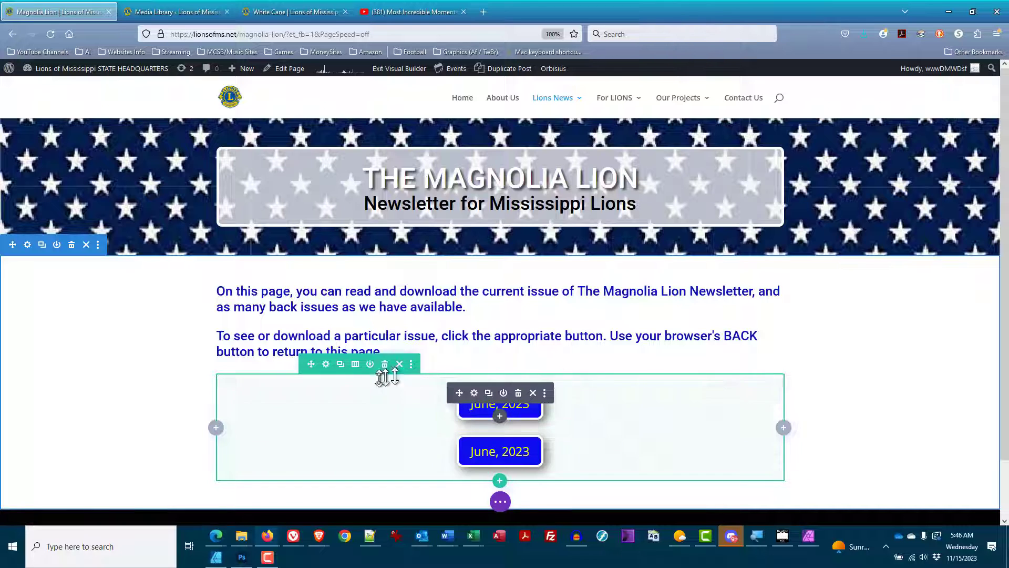
left_click(474, 393)
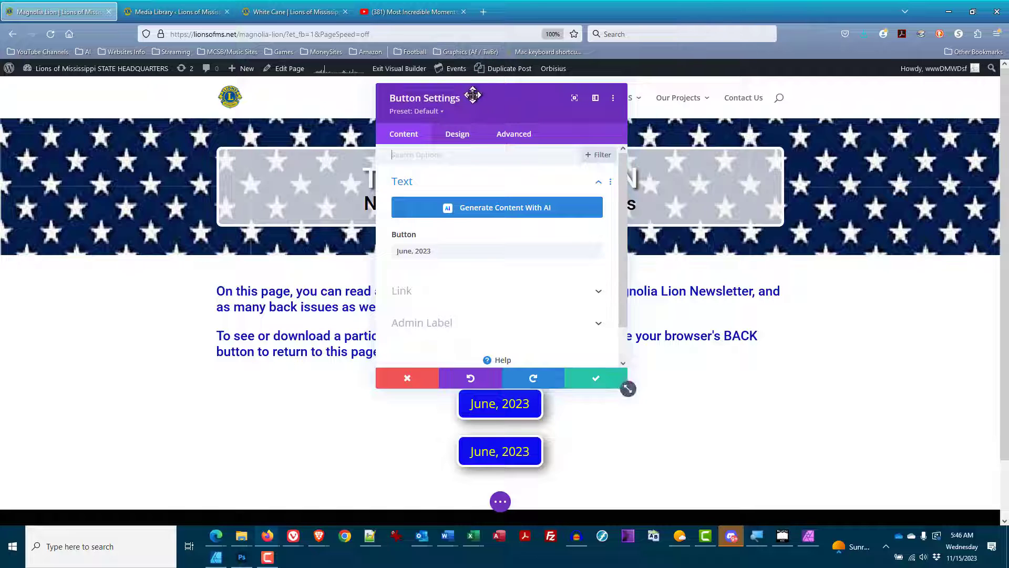
left_click_drag(469, 94, 240, 158)
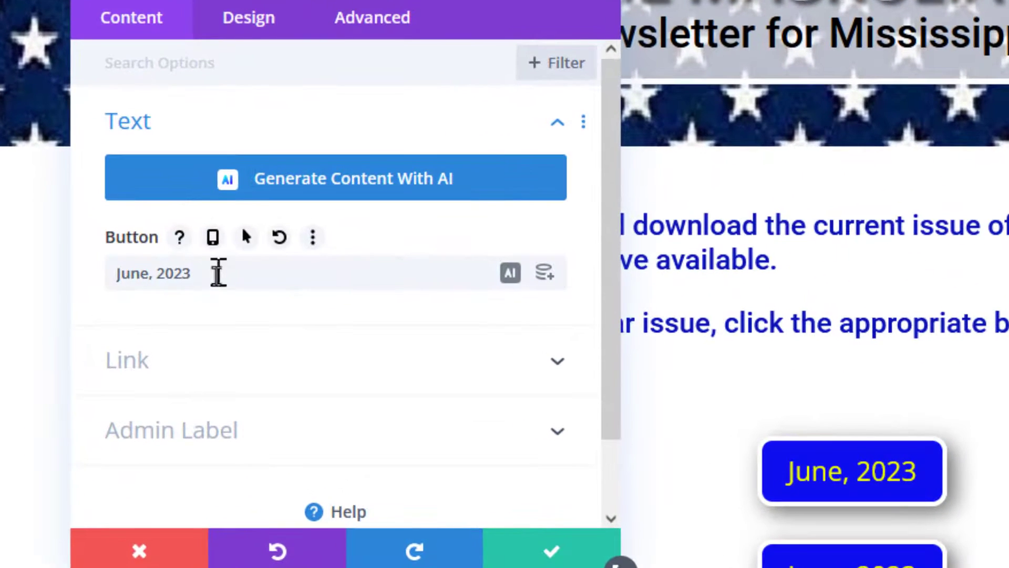
left_click(213, 284)
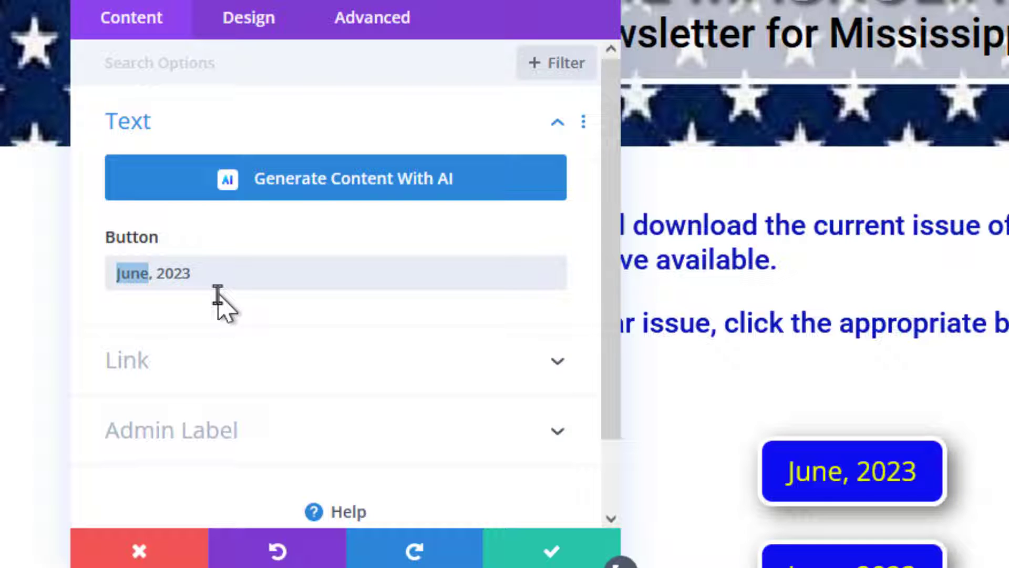
type("Ocrt")
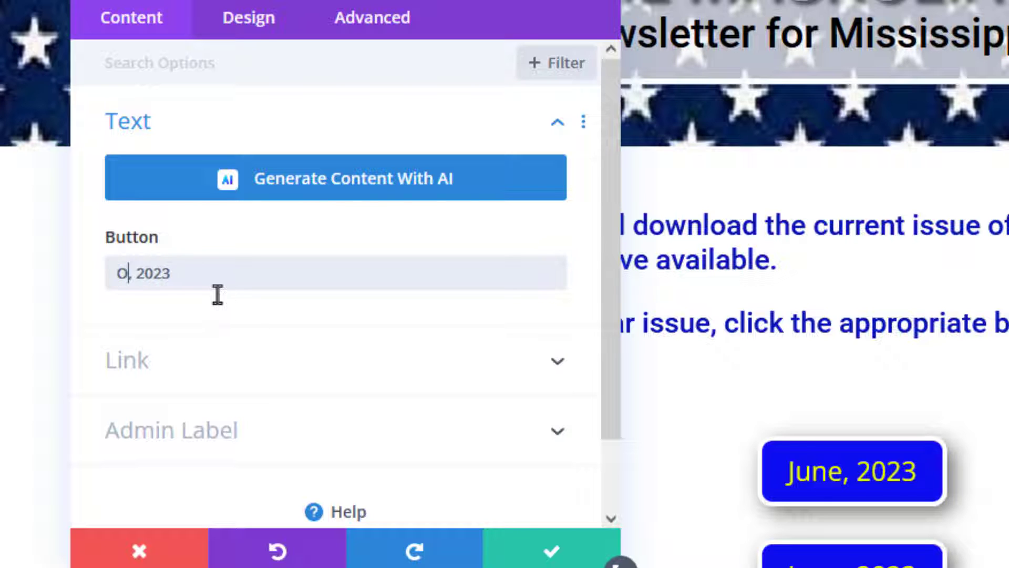
key("BackSpace")
key("BackSpace")
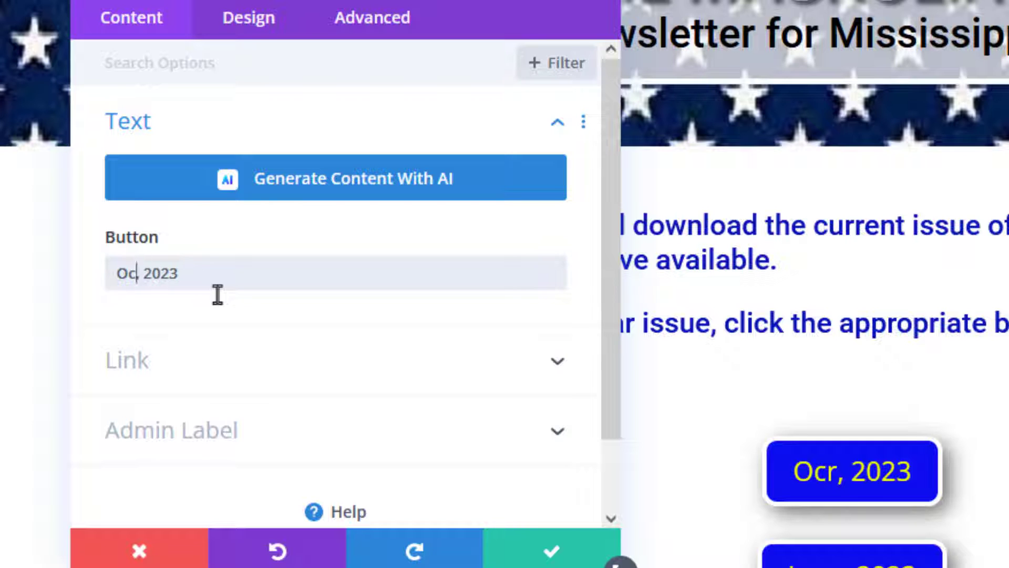
type("tober")
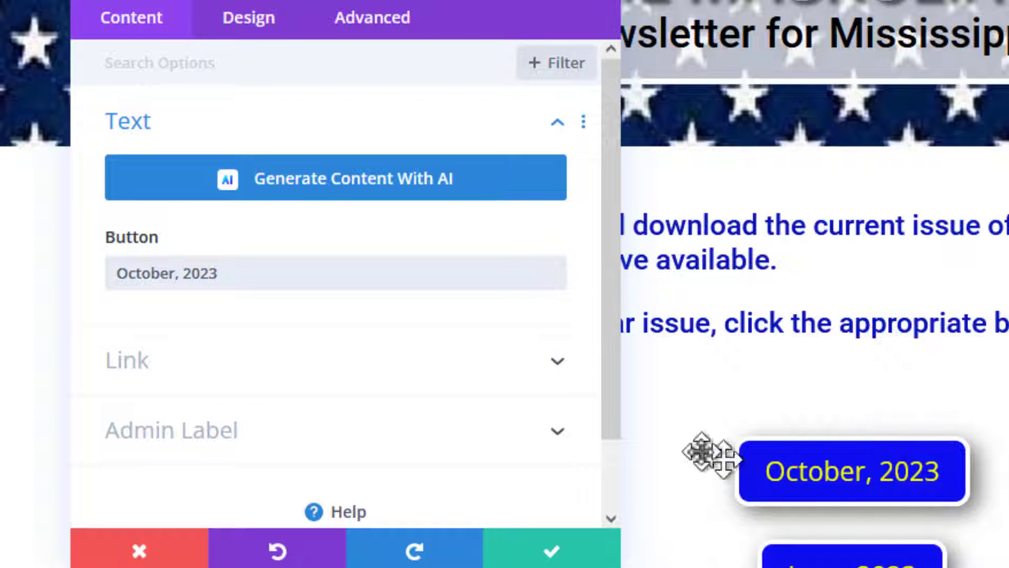
- Replace the October button's link URL with the copied magnolia-lion-oct-2023.pdf address and save the button settings
left_click(556, 363)
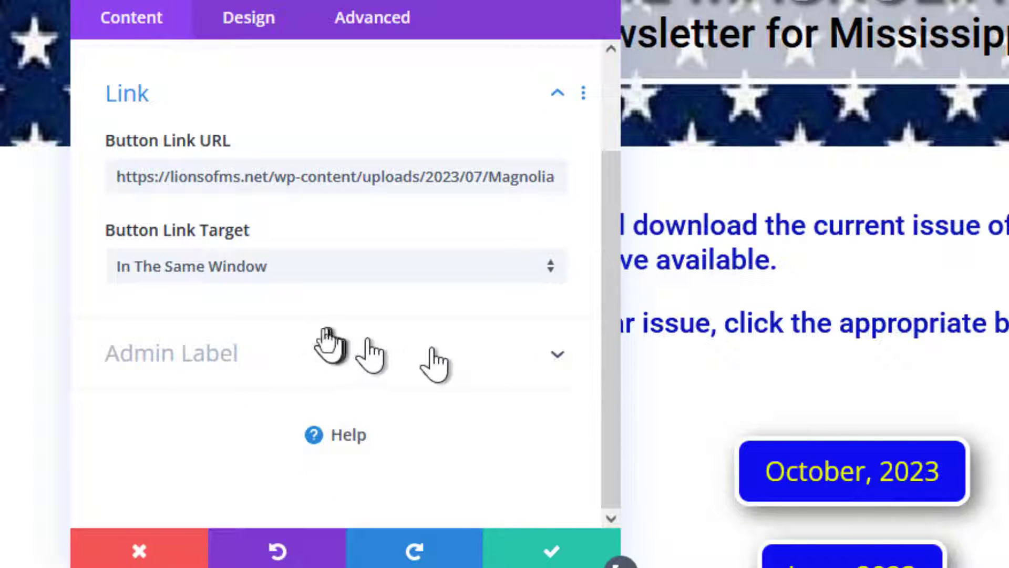
triple_click(294, 179)
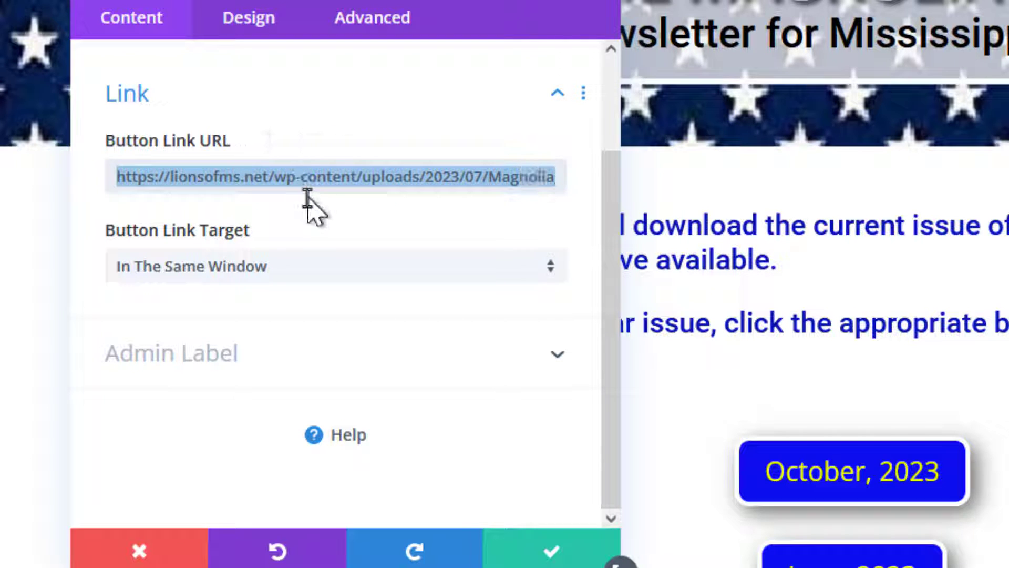
key("BackSpace")
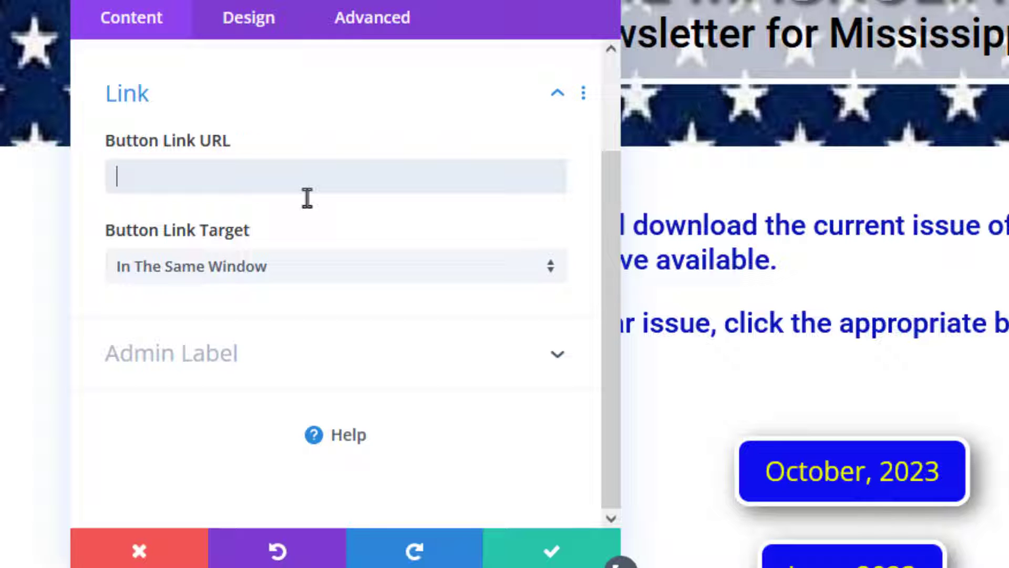
key("ctrl+v")
key("ctrl+v")
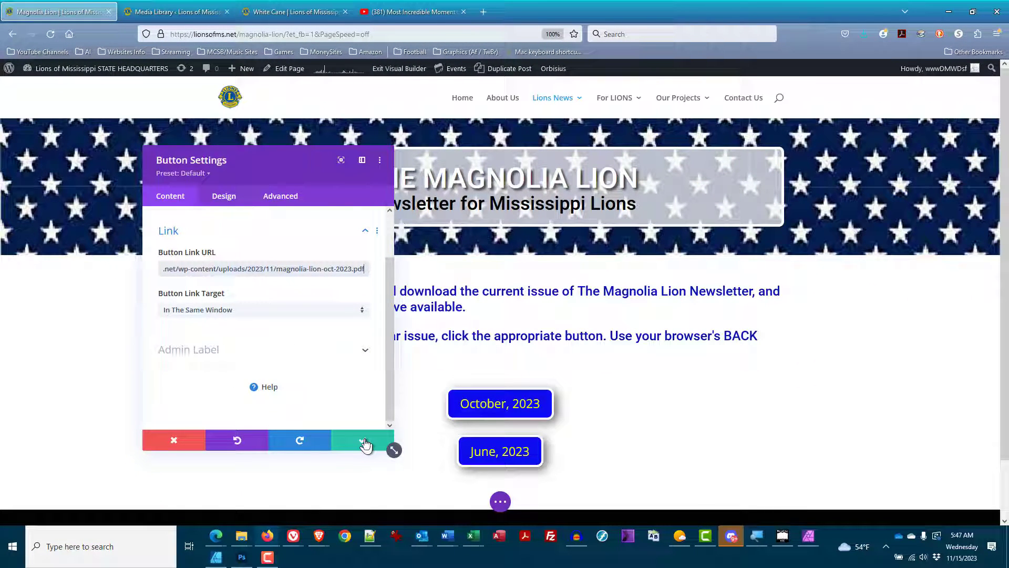
left_click(366, 445)
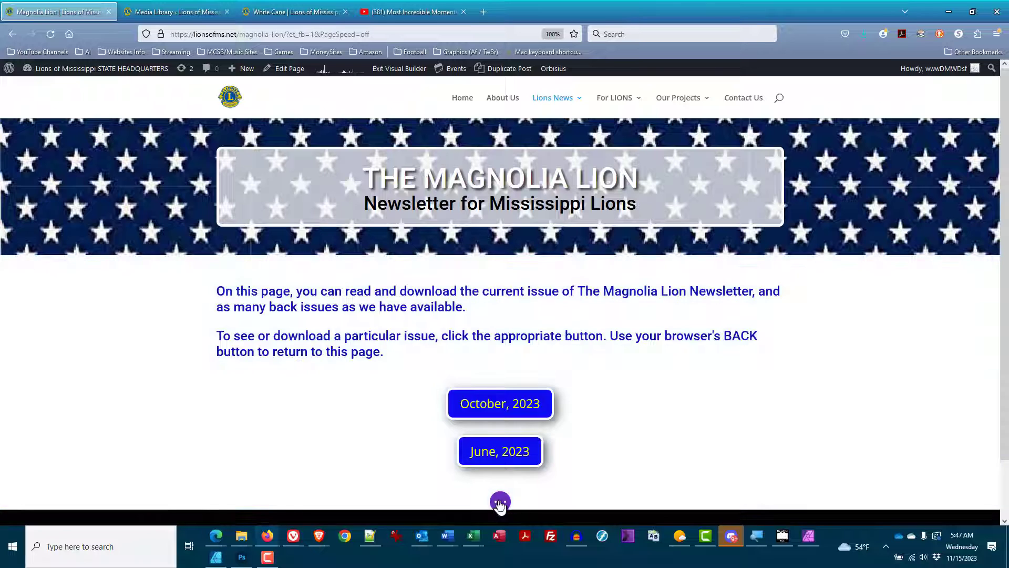
- Save the Magnolia Lion page and exit the Visual Builder
left_click(500, 503)
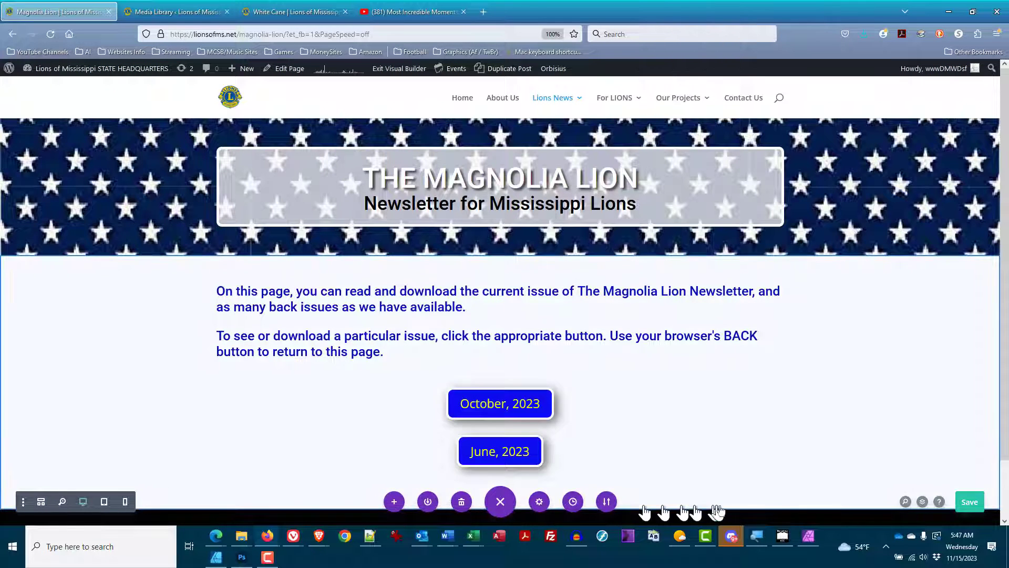
left_click(970, 501)
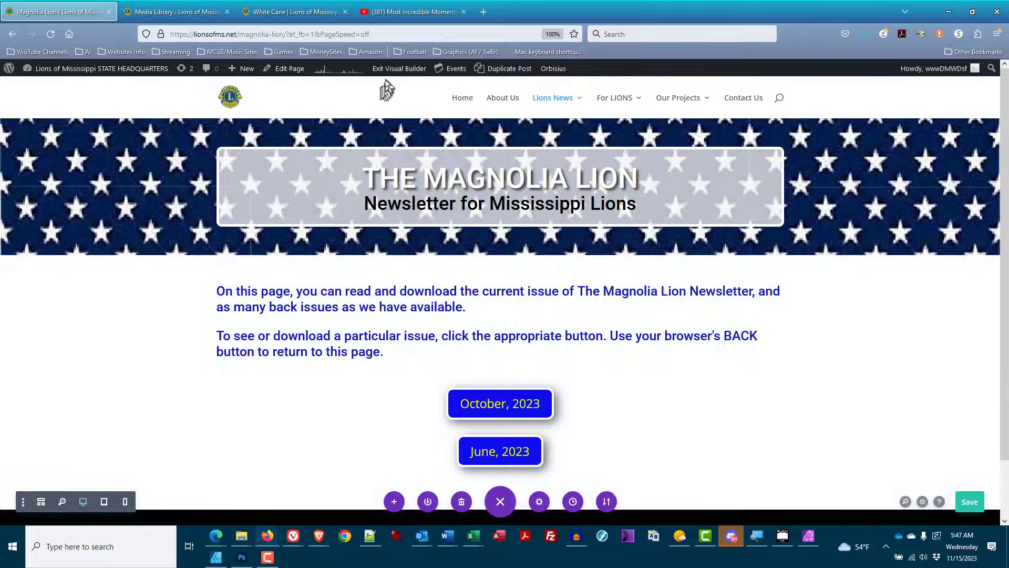
left_click(387, 73)
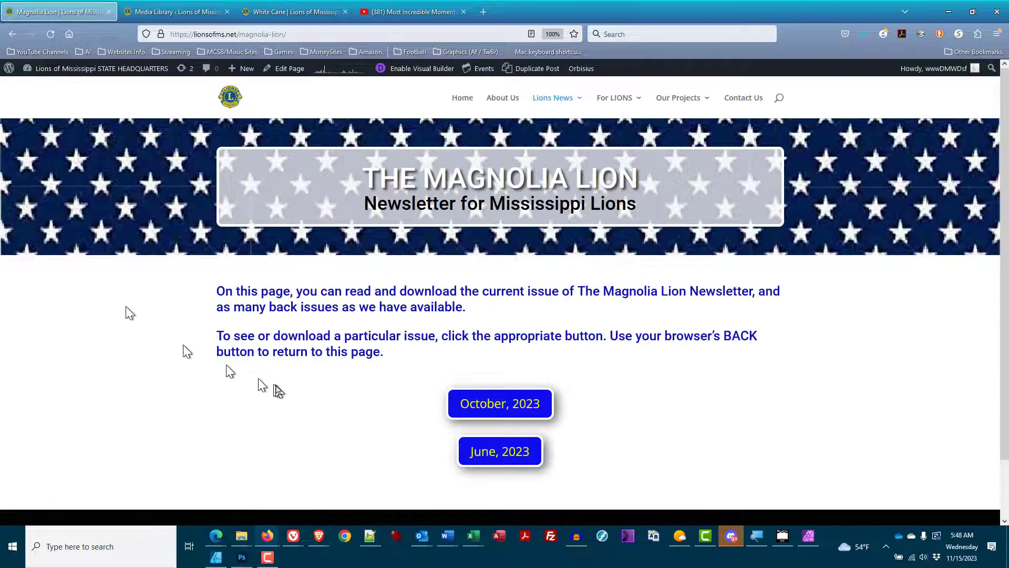
- Test the "October, 2023" button's link on the live page by opening its PDF
left_click(497, 411)
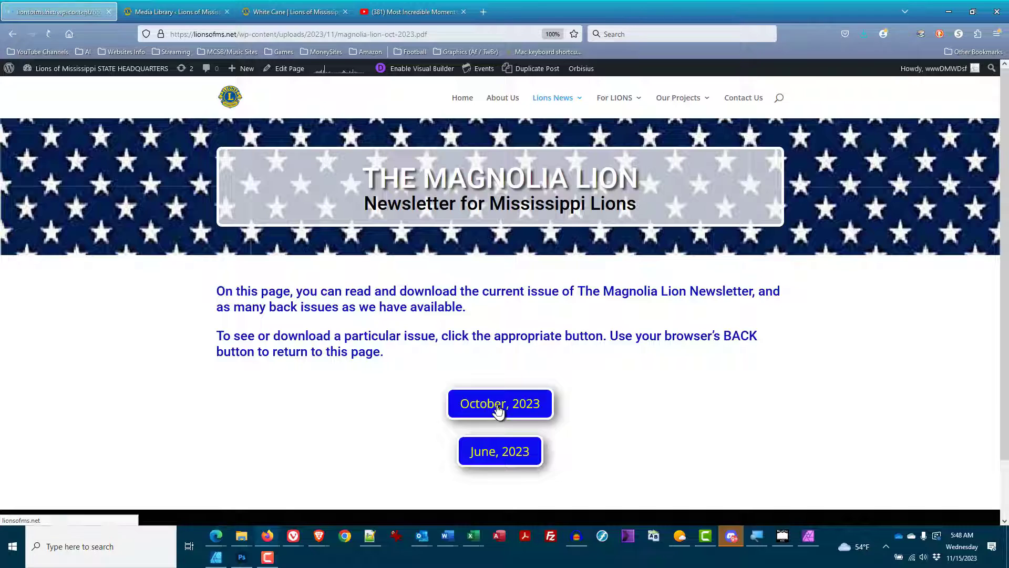